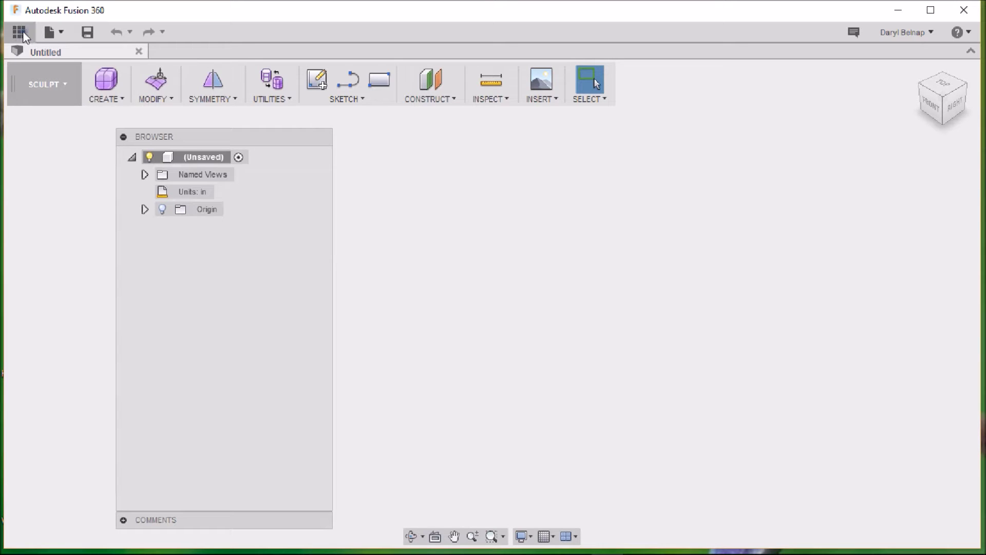
Step: Show the Shooting Rest project's file list and move the collapsed Browser out of the way
{"action": "left_click", "coordinate": [19, 33]}
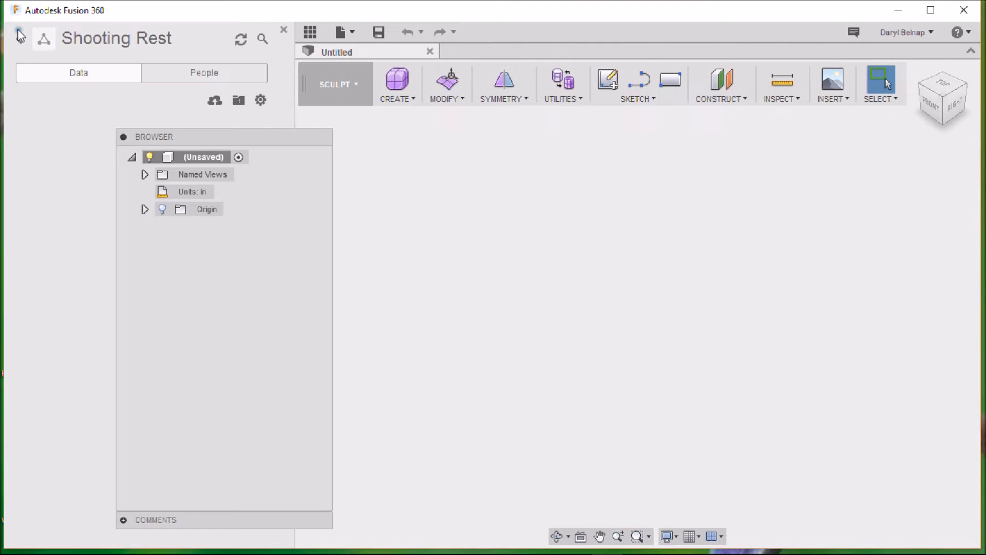
{"action": "left_click", "coordinate": [123, 137]}
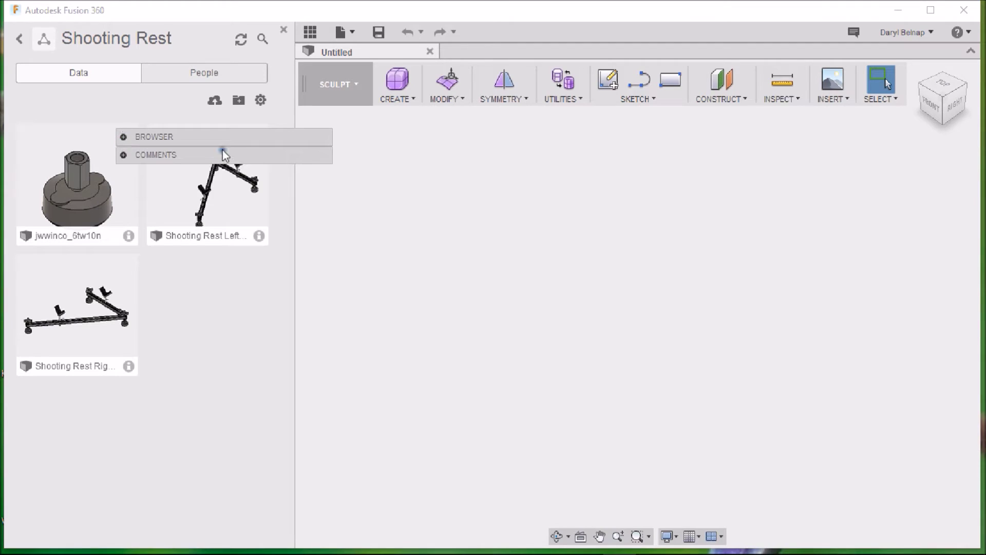
{"action": "left_click_drag", "start_coordinate": [227, 137], "coordinate": [122, 41]}
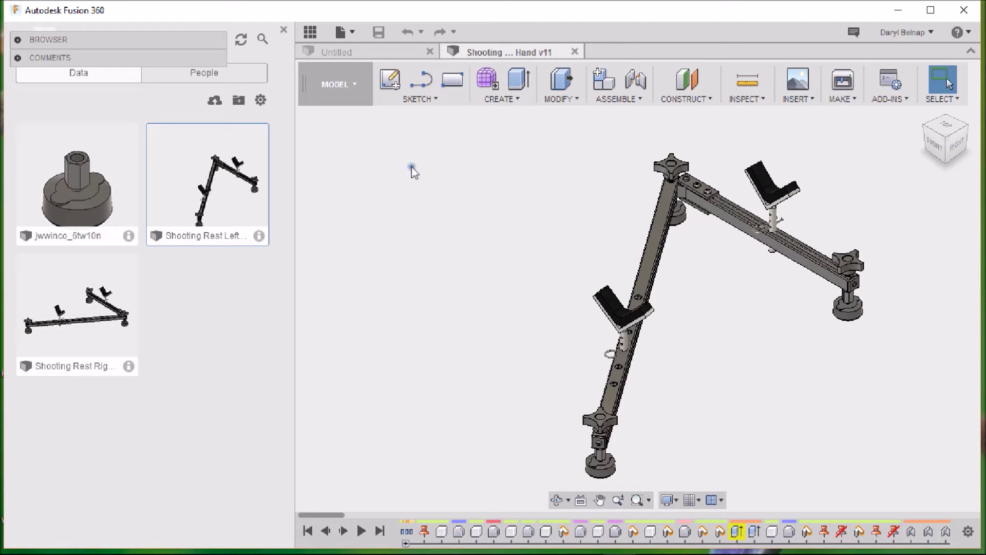
Step: Open the Shooting Rest Right Hand design and close the project file list
{"action": "left_click", "coordinate": [75, 310]}
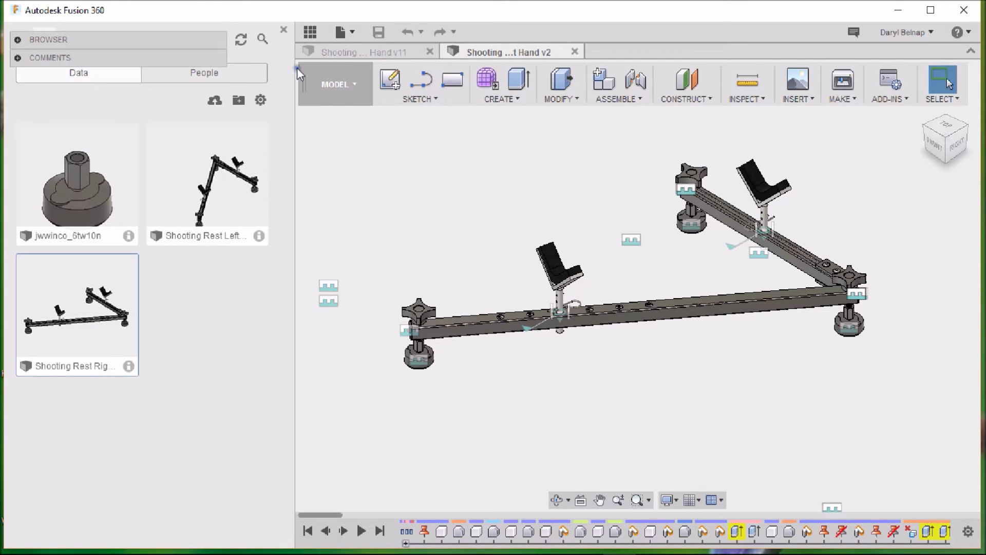
{"action": "left_click", "coordinate": [284, 29]}
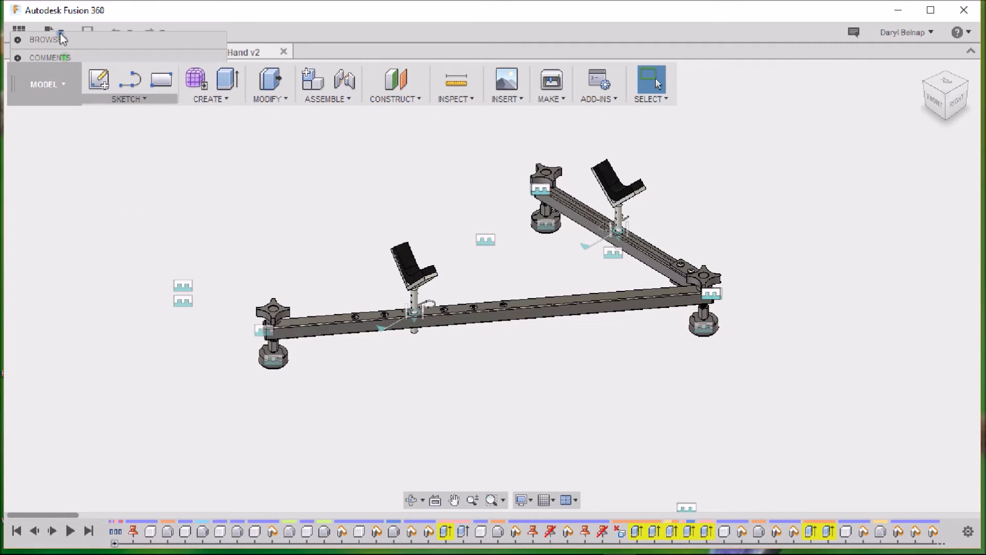
Step: Dock the Browser and view the right-hand assembly from the top, rotated 90 degrees
{"action": "left_click_drag", "start_coordinate": [60, 39], "coordinate": [71, 120]}
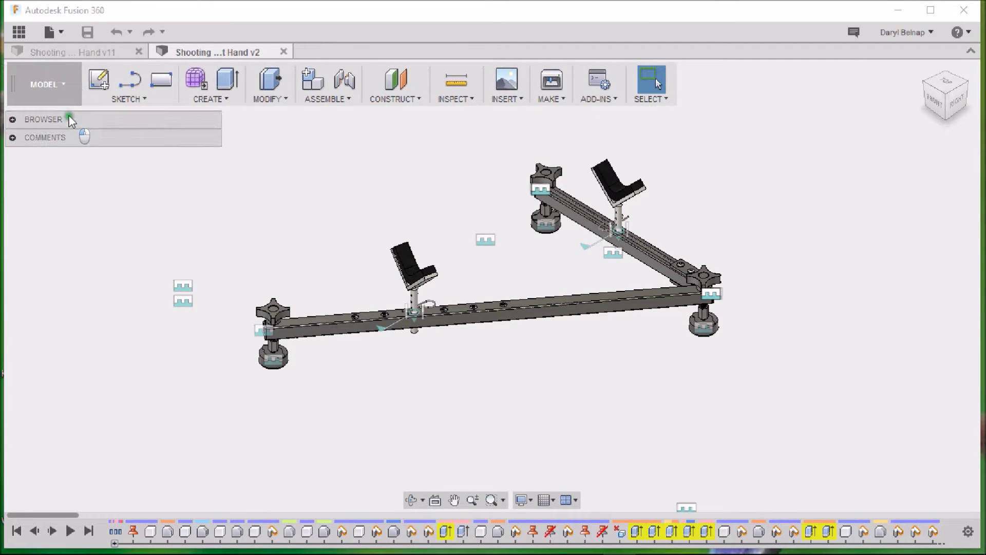
{"action": "left_click", "coordinate": [915, 103]}
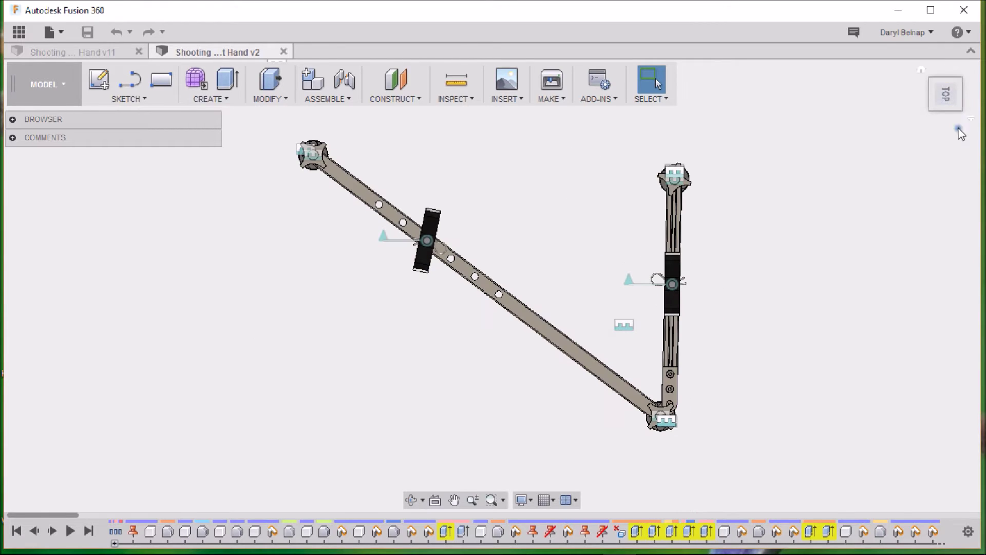
{"action": "left_click", "coordinate": [960, 66]}
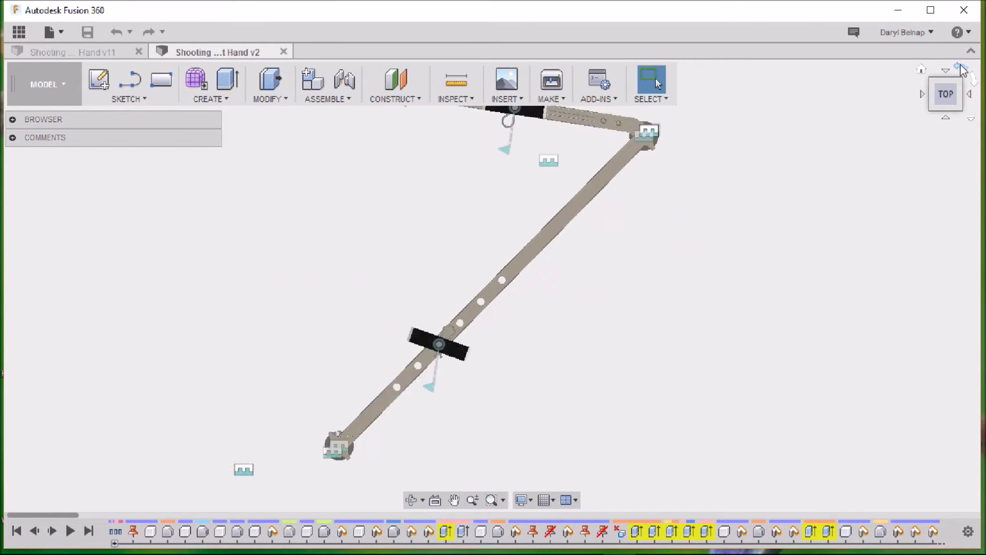
{"action": "middle_click_drag", "start_coordinate": [705, 306], "coordinate": [649, 379], "text": "shift"}
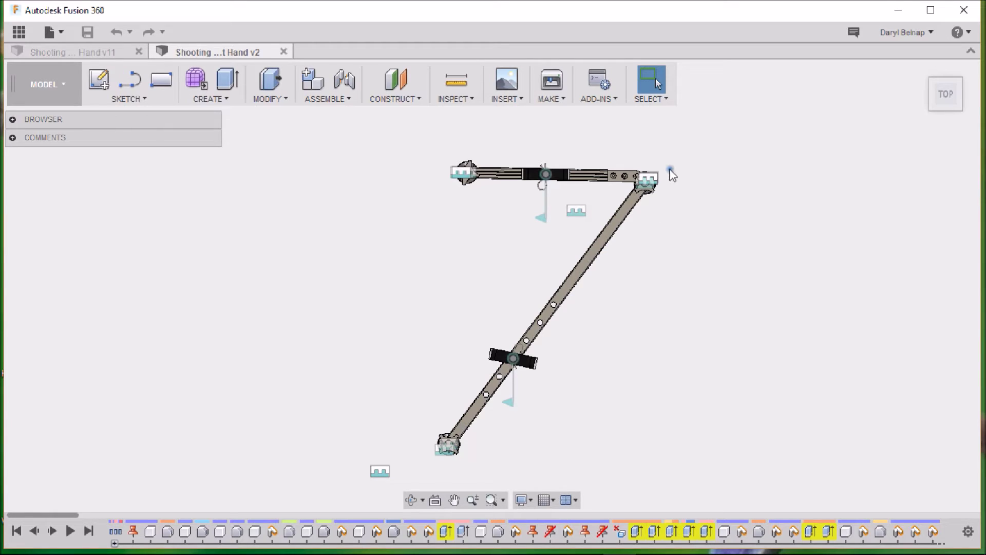
Step: Hide the joint markers and swing the long bar about its top pivot to a steeper angle
{"action": "left_click", "coordinate": [13, 119]}
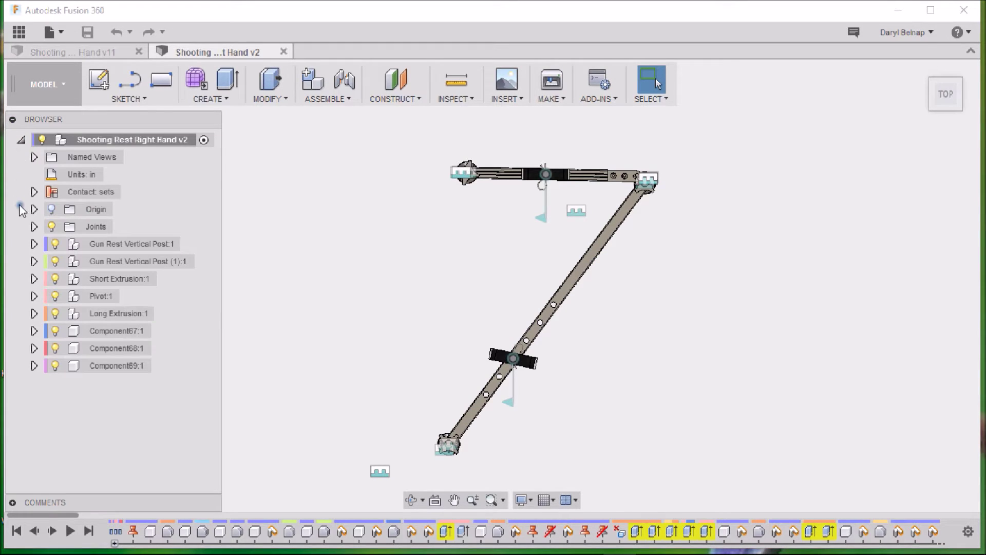
{"action": "left_click", "coordinate": [52, 226]}
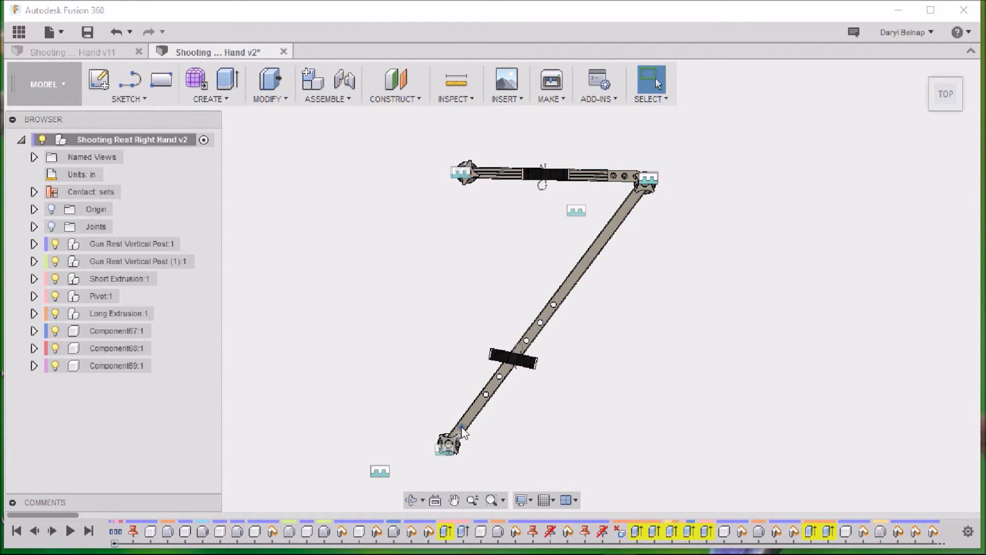
{"action": "left_click", "coordinate": [534, 451]}
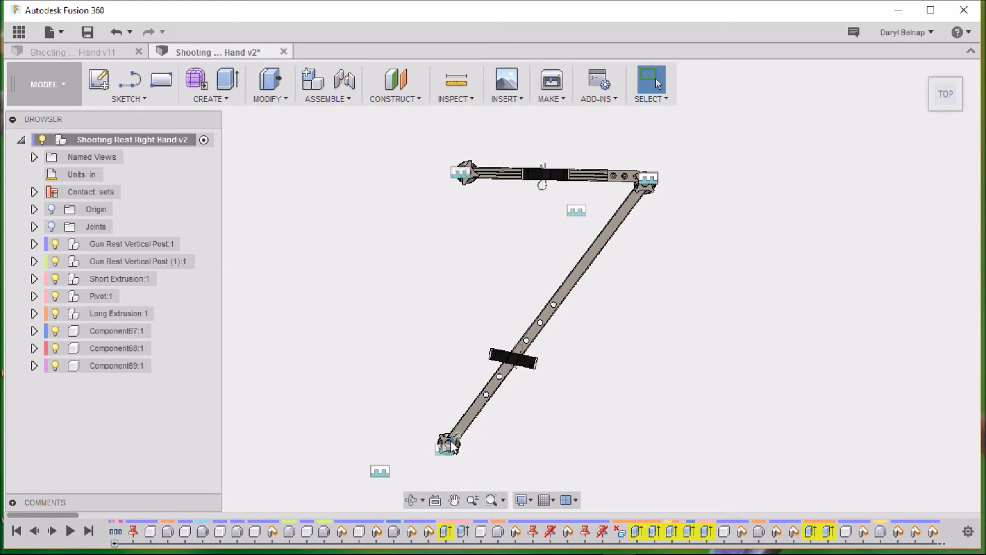
{"action": "left_click_drag", "start_coordinate": [529, 454], "coordinate": [530, 363]}
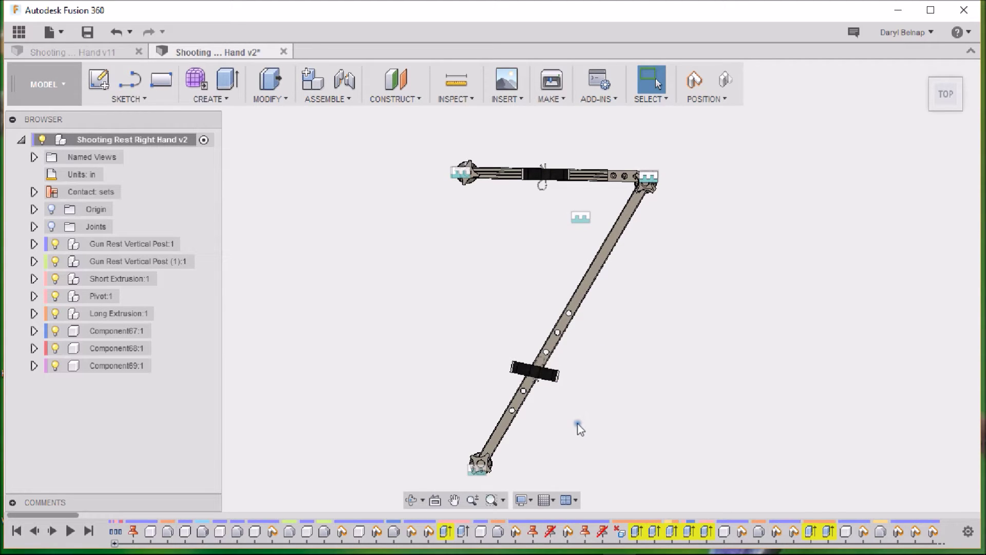
{"action": "mouse_move", "coordinate": [577, 424]}
{"action": "middle_mouse_down", "text": "shift"}
{"action": "mouse_move", "coordinate": [577, 363]}
{"action": "mouse_move", "coordinate": [590, 350]}
{"action": "mouse_move", "coordinate": [568, 363]}
{"action": "middle_mouse_up", "text": "shift"}
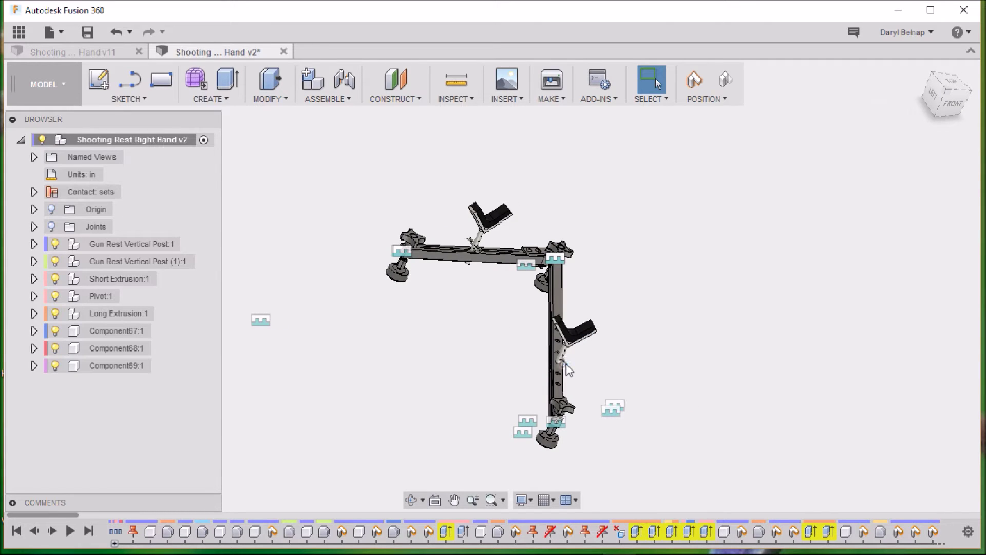
Step: Orbit and zoom to view the right-hand rest from a tilted angle
{"action": "middle_click_drag", "start_coordinate": [621, 395], "coordinate": [575, 381], "text": "shift"}
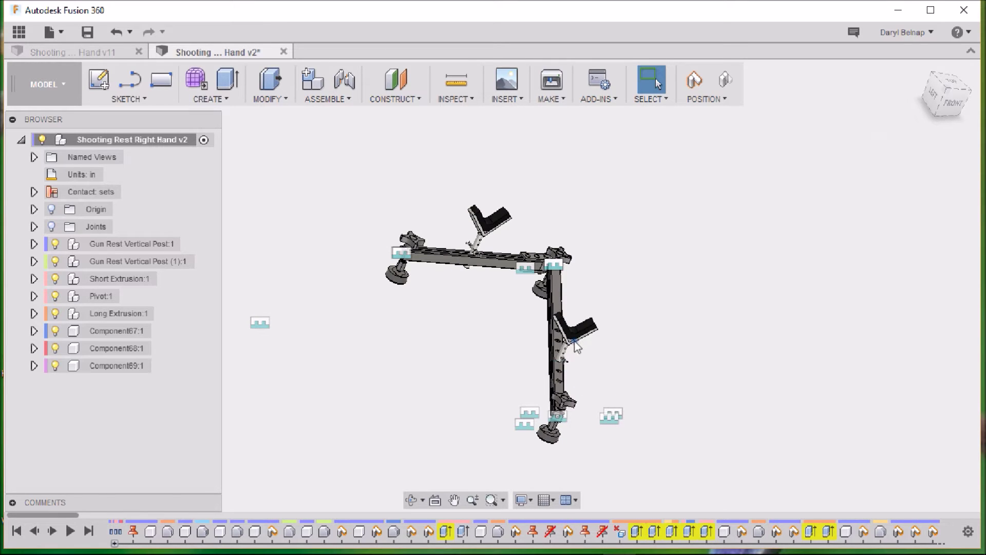
{"action": "middle_click_drag", "start_coordinate": [640, 338], "coordinate": [607, 334], "text": "shift"}
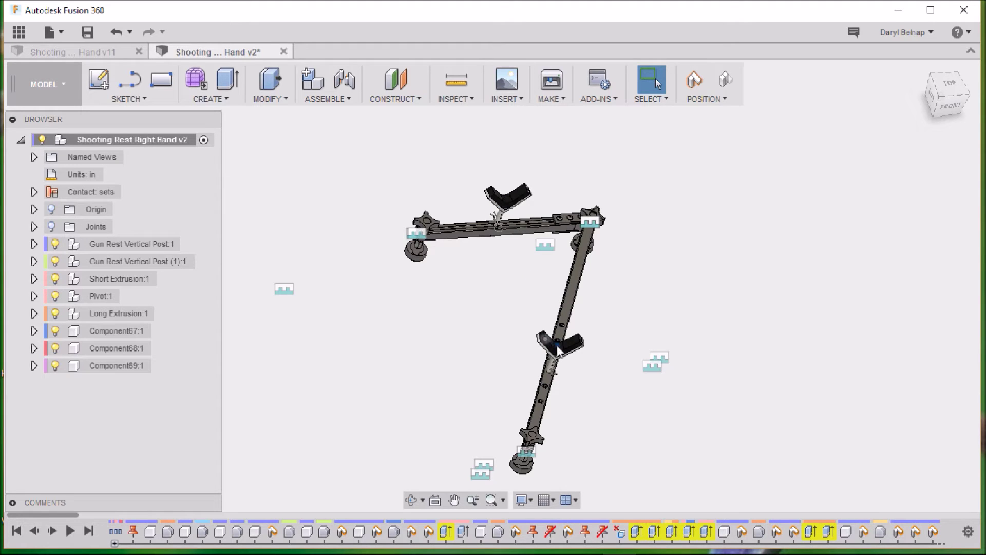
{"action": "middle_click_drag", "start_coordinate": [451, 324], "coordinate": [519, 346], "text": "shift"}
{"action": "scroll", "coordinate": [539, 352], "scroll_direction": "up", "scroll_amount": 3}
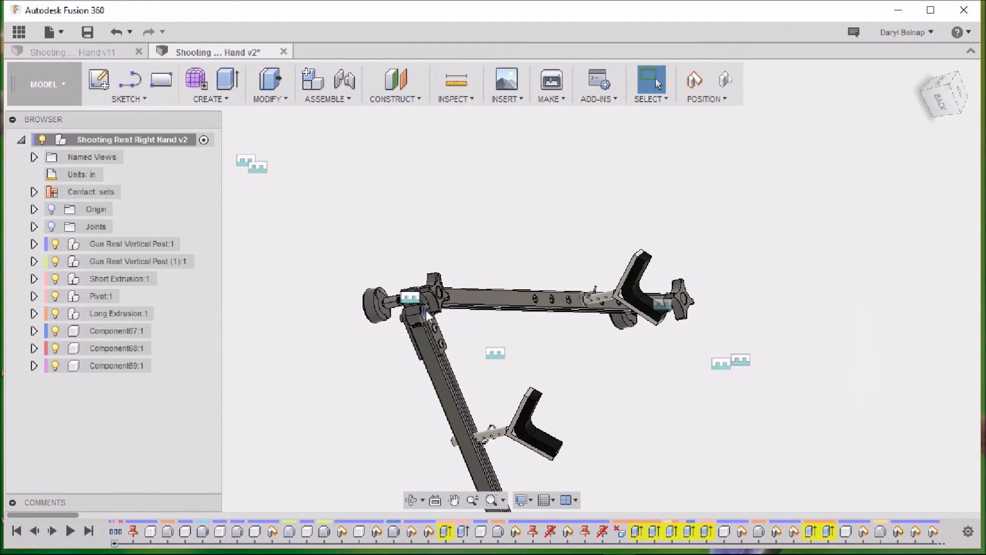
Step: Orbit and zoom in to look along the top rail of the right-hand rest
{"action": "middle_click_drag", "start_coordinate": [407, 411], "coordinate": [437, 390], "text": "shift"}
{"action": "scroll", "coordinate": [468, 324], "scroll_direction": "up", "scroll_amount": 5}
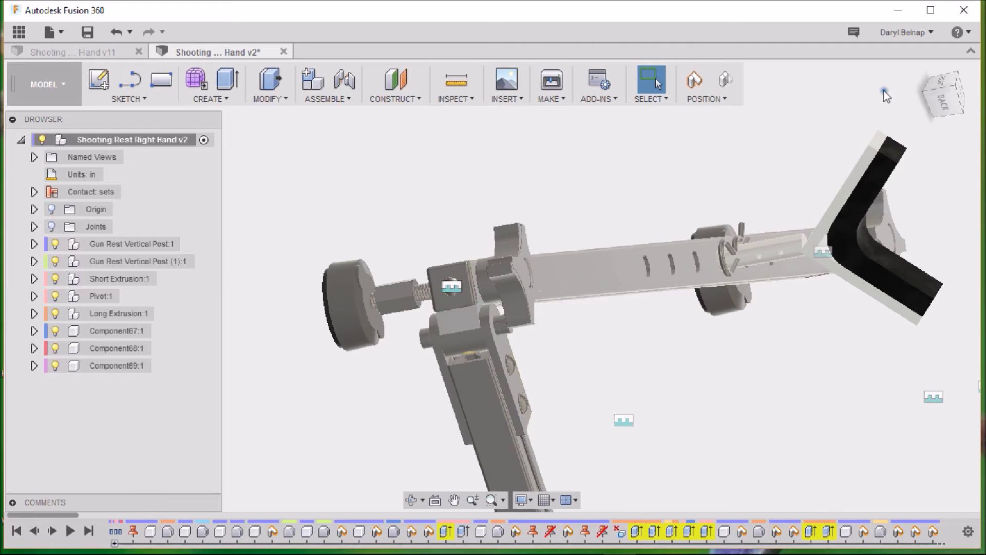
{"action": "middle_click_drag", "start_coordinate": [678, 390], "coordinate": [458, 215], "text": "shift"}
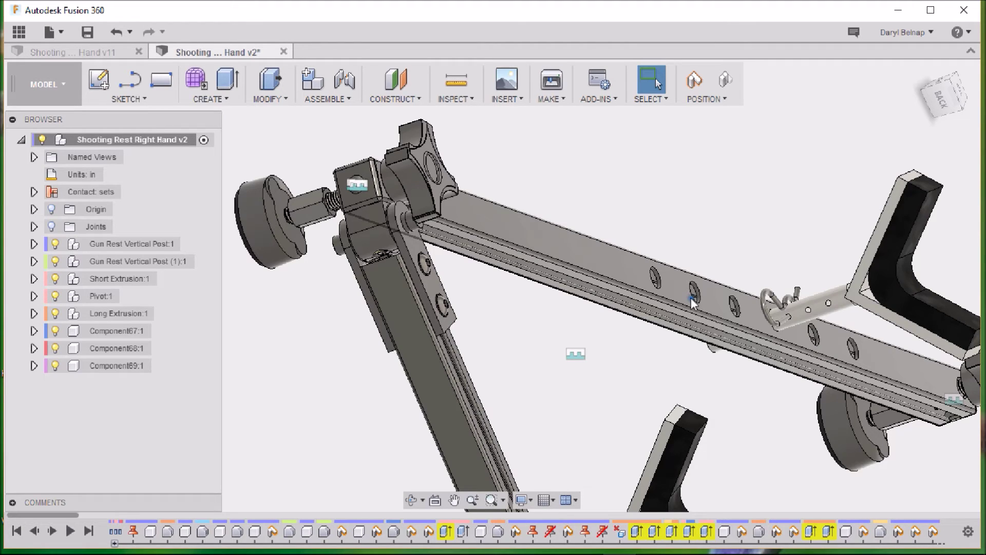
Step: Return to Home, then view the rest straight down from the top, zoomed out, and select the post
{"action": "left_click", "coordinate": [962, 97]}
{"action": "left_click", "coordinate": [960, 97]}
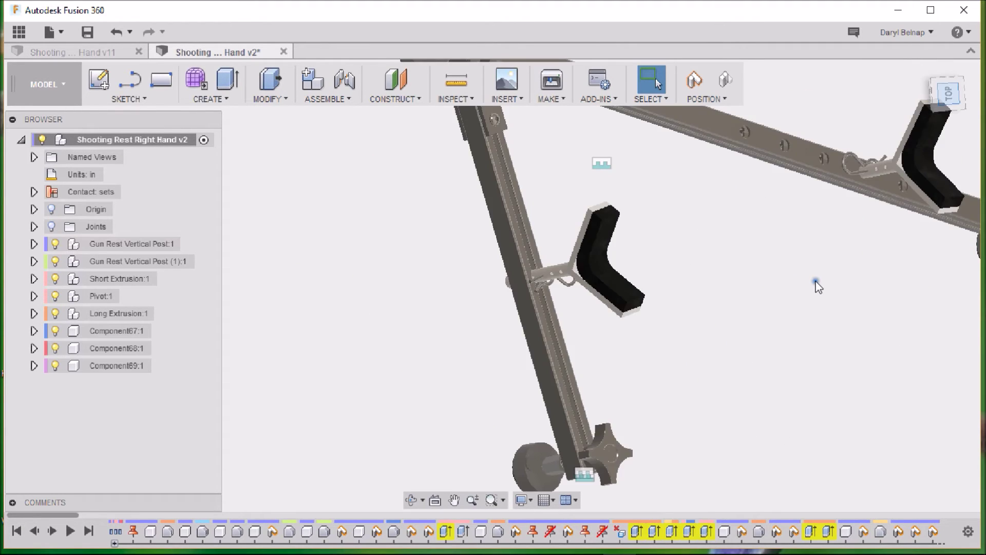
{"action": "scroll", "coordinate": [793, 292], "scroll_direction": "down", "scroll_amount": 3}
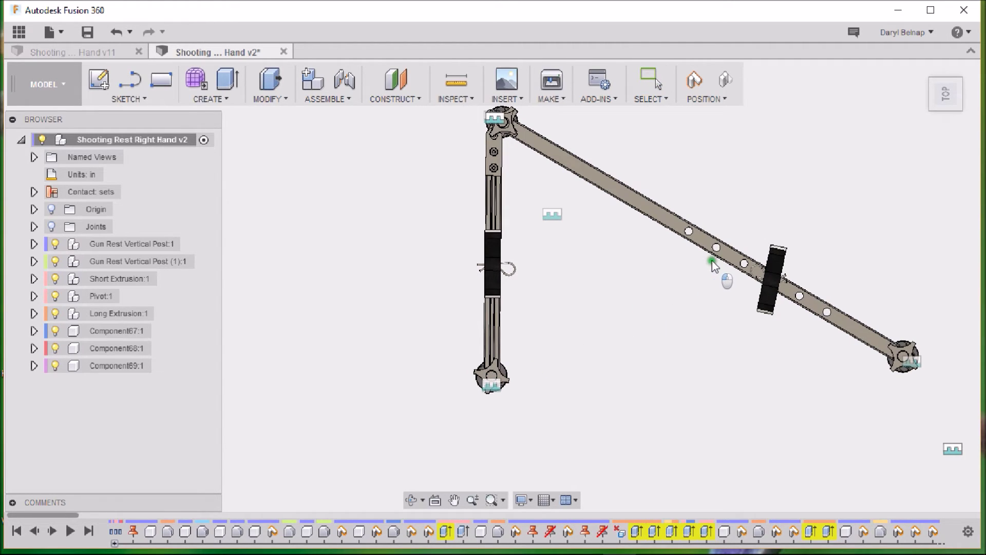
{"action": "left_click", "coordinate": [493, 378]}
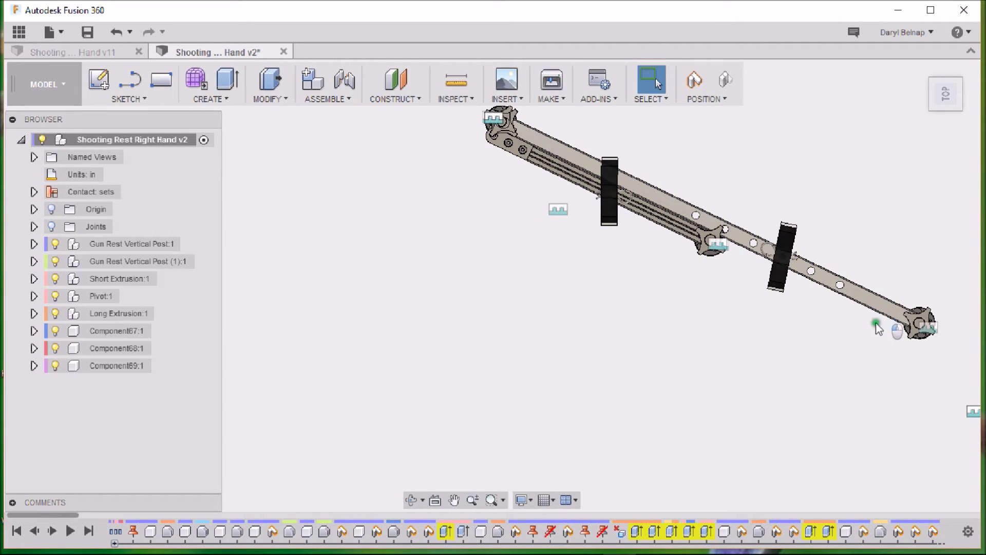
Step: Fold the post alongside the long bar, tilt into 3D, then switch to the Left Hand v11 design
{"action": "left_click_drag", "start_coordinate": [830, 375], "coordinate": [515, 423]}
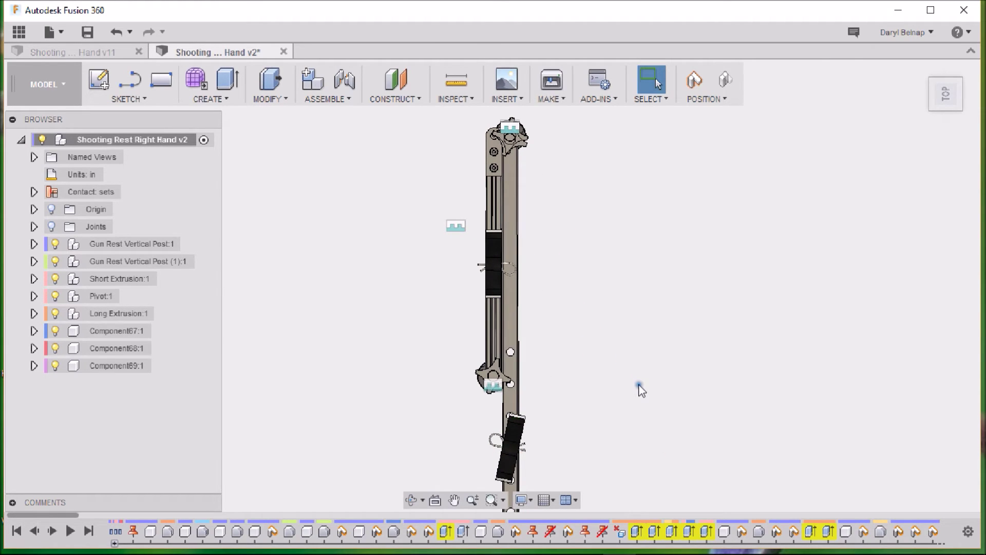
{"action": "middle_click_drag", "start_coordinate": [632, 346], "coordinate": [656, 159], "text": "shift"}
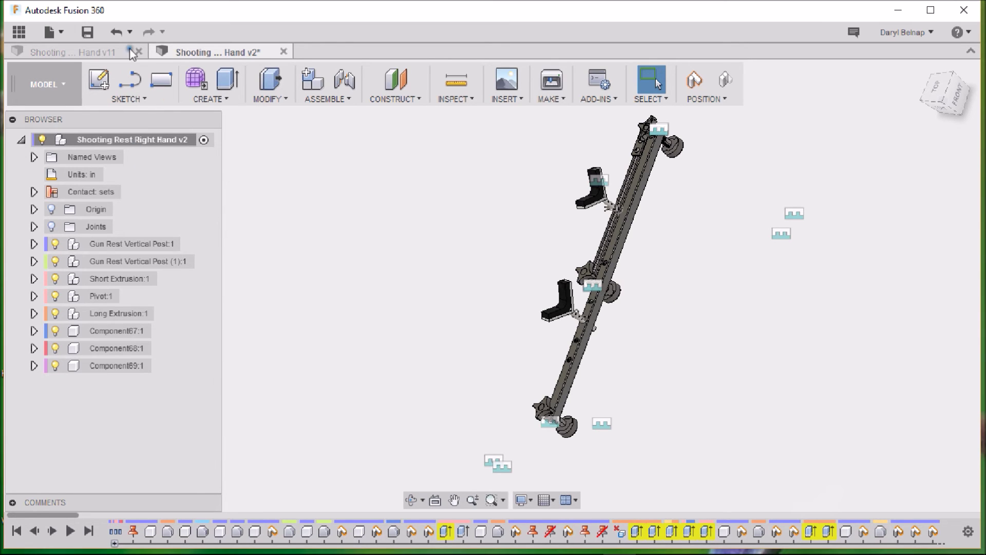
{"action": "left_click", "coordinate": [92, 52]}
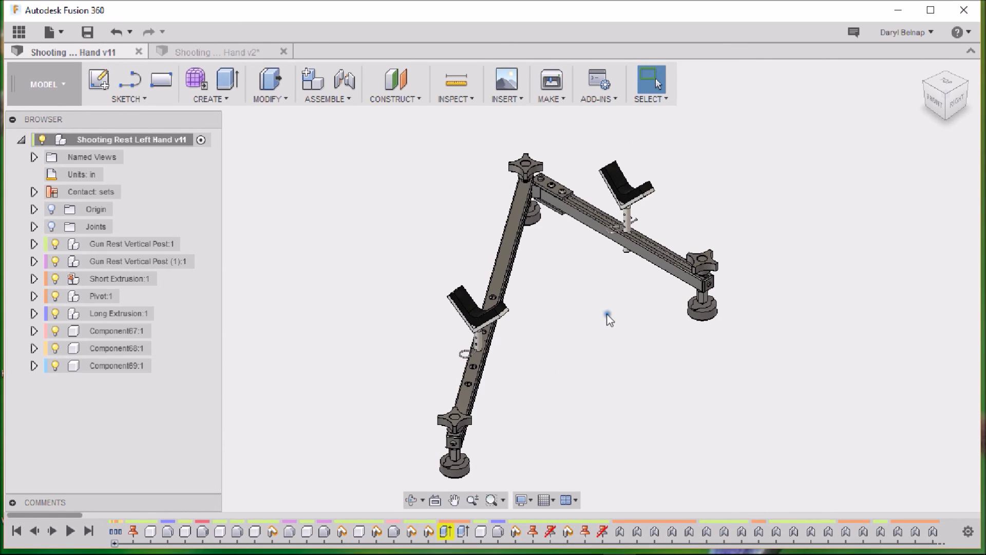
Step: Orbit the Left Hand v11 rest, snap to the top view, then tilt it back into 3D
{"action": "middle_click_drag", "start_coordinate": [579, 432], "coordinate": [637, 468], "text": "shift"}
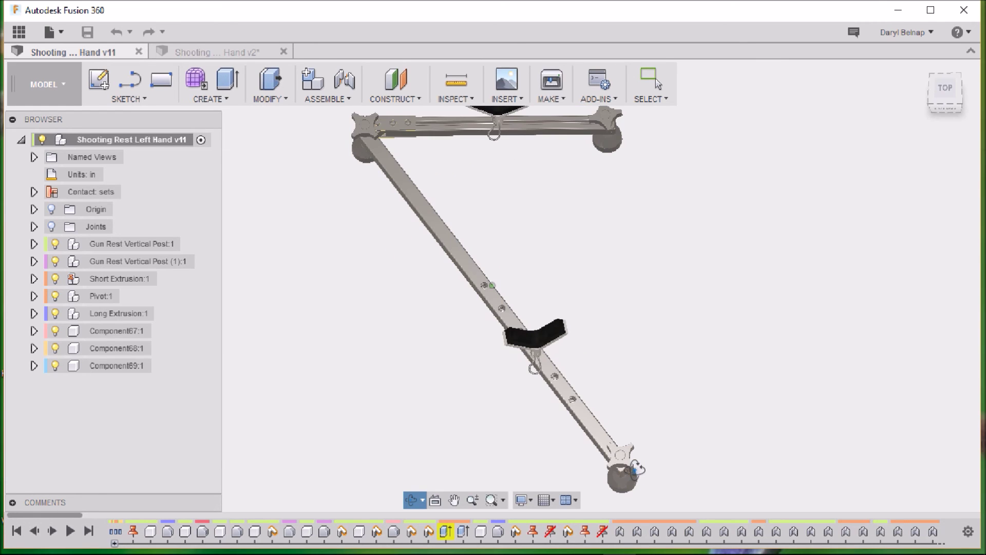
{"action": "left_click", "coordinate": [939, 85]}
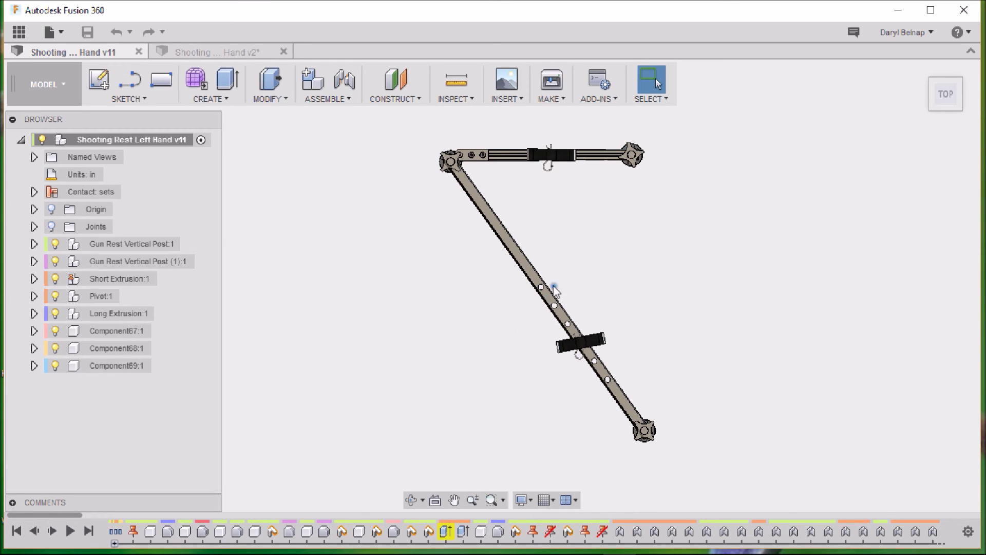
{"action": "middle_click_drag", "start_coordinate": [557, 409], "coordinate": [610, 372], "text": "shift"}
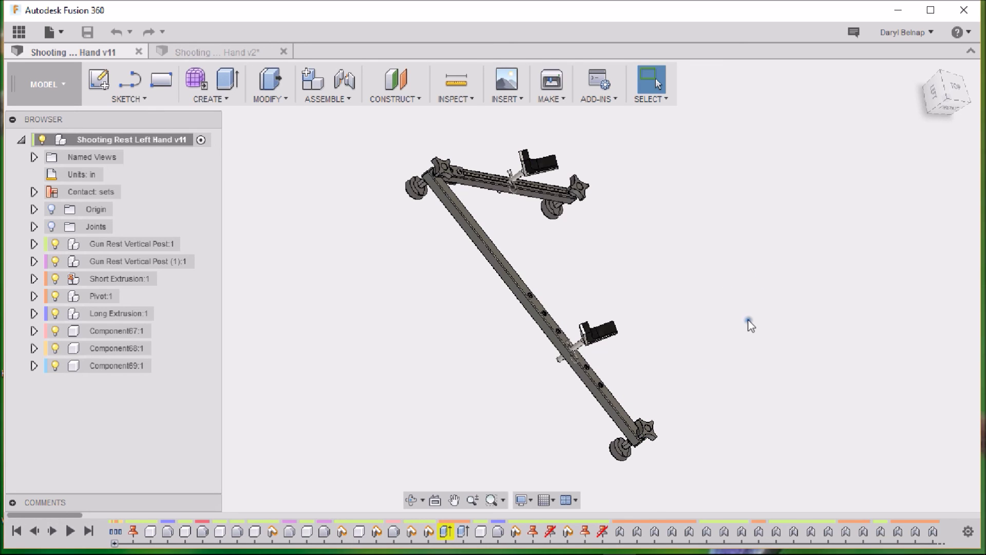
Step: Orbit and zoom around the left-hand rest, ending on a front view of both V supports
{"action": "middle_click_drag", "start_coordinate": [766, 358], "coordinate": [709, 318], "text": "shift"}
{"action": "scroll", "coordinate": [616, 378], "scroll_direction": "up", "scroll_amount": 6}
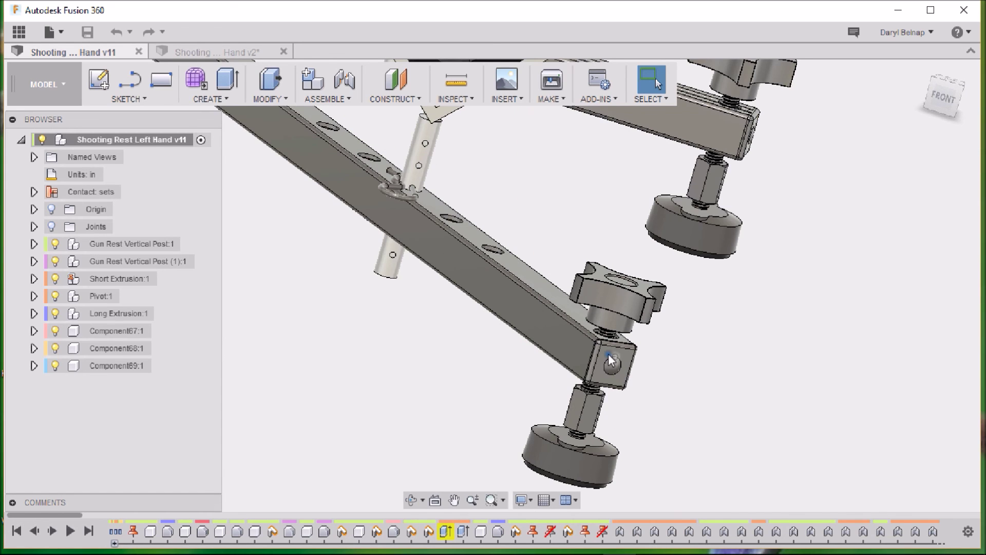
{"action": "scroll", "coordinate": [755, 339], "scroll_direction": "down", "scroll_amount": 6}
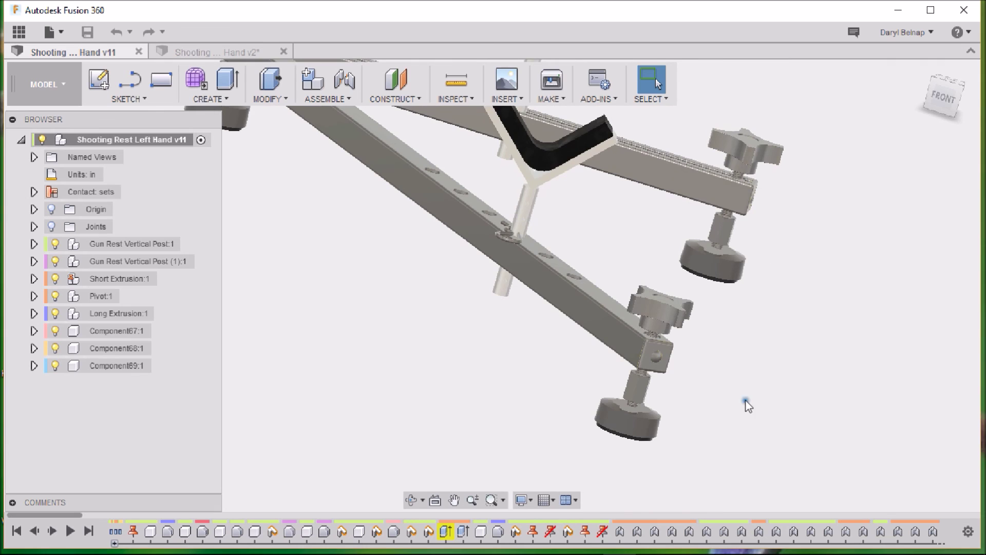
{"action": "middle_click_drag", "start_coordinate": [770, 403], "coordinate": [771, 334], "text": "shift"}
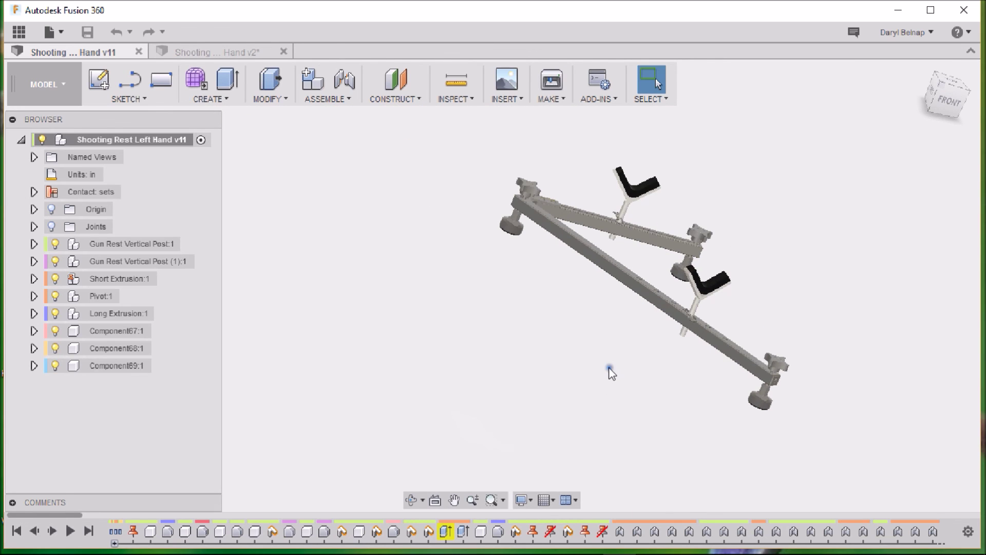
{"action": "mouse_move", "coordinate": [610, 372]}
{"action": "middle_mouse_down", "text": "shift"}
{"action": "mouse_move", "coordinate": [640, 411]}
{"action": "mouse_move", "coordinate": [719, 445]}
{"action": "mouse_move", "coordinate": [576, 407]}
{"action": "mouse_move", "coordinate": [586, 376]}
{"action": "mouse_move", "coordinate": [601, 380]}
{"action": "middle_mouse_up", "text": "shift"}
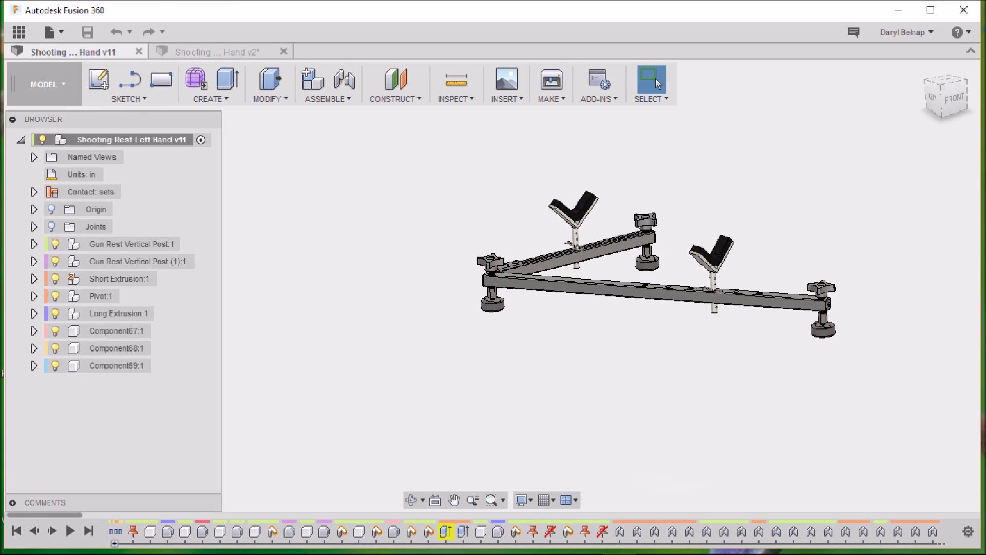